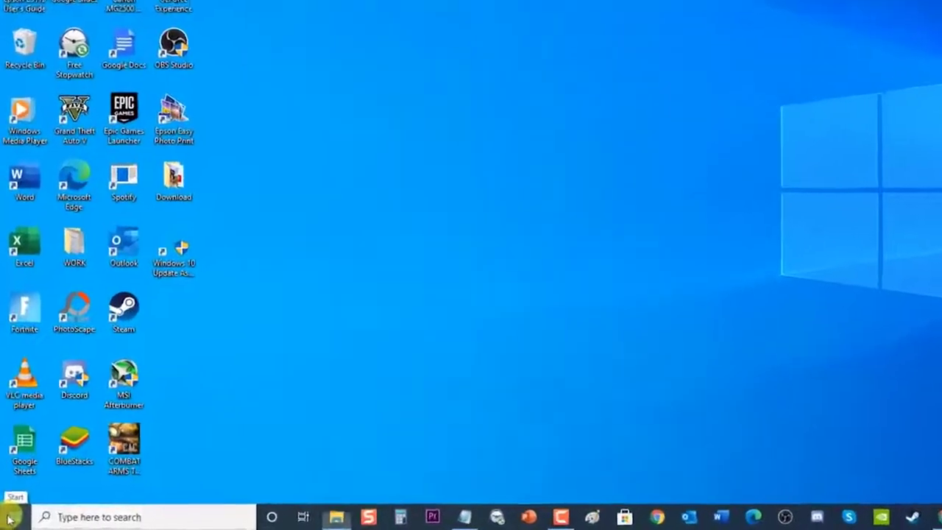
left_click(9, 520)
left_click(12, 498)
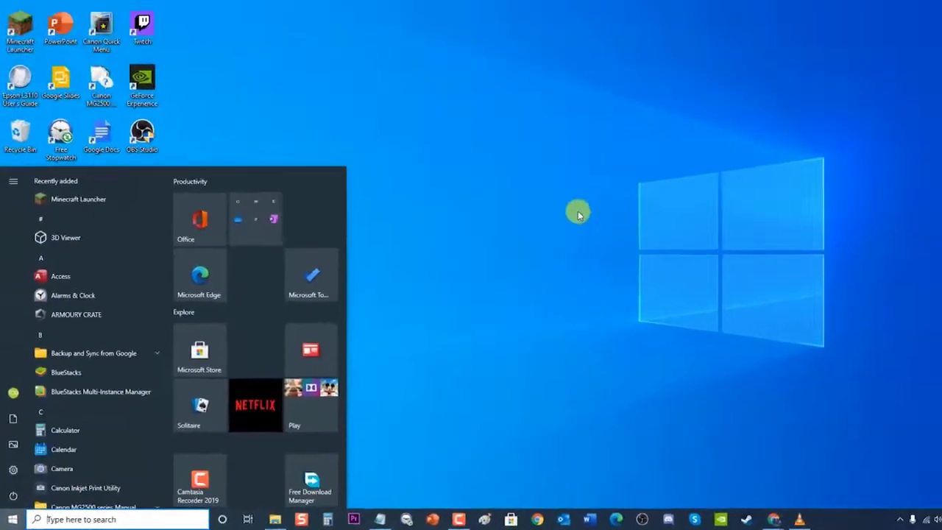
left_click(739, 123)
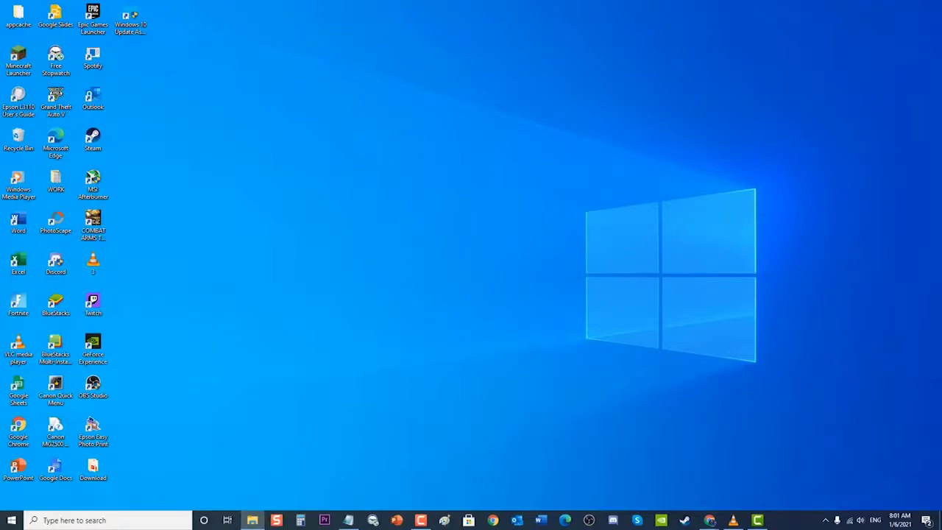
- Launch Steam from the desktop and open the Downloads section of its settings
double_click(98, 138)
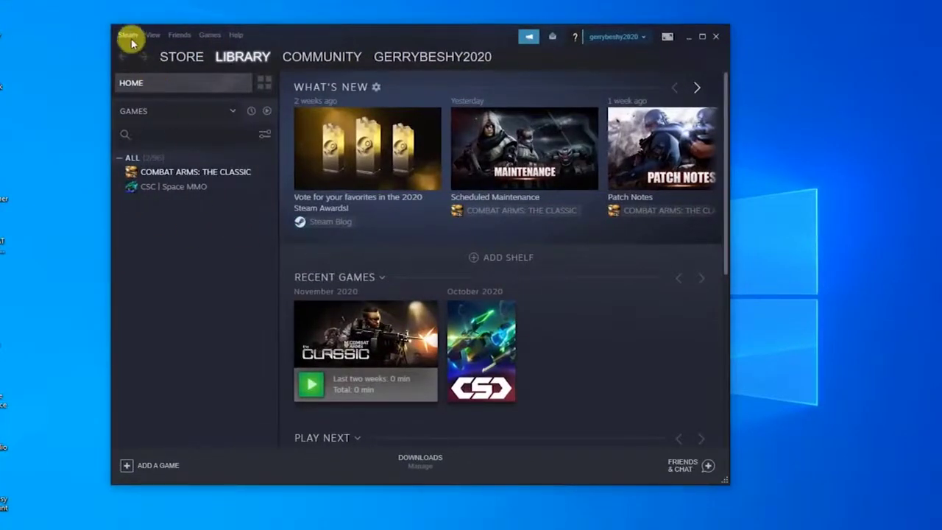
left_click(129, 39)
left_click(143, 107)
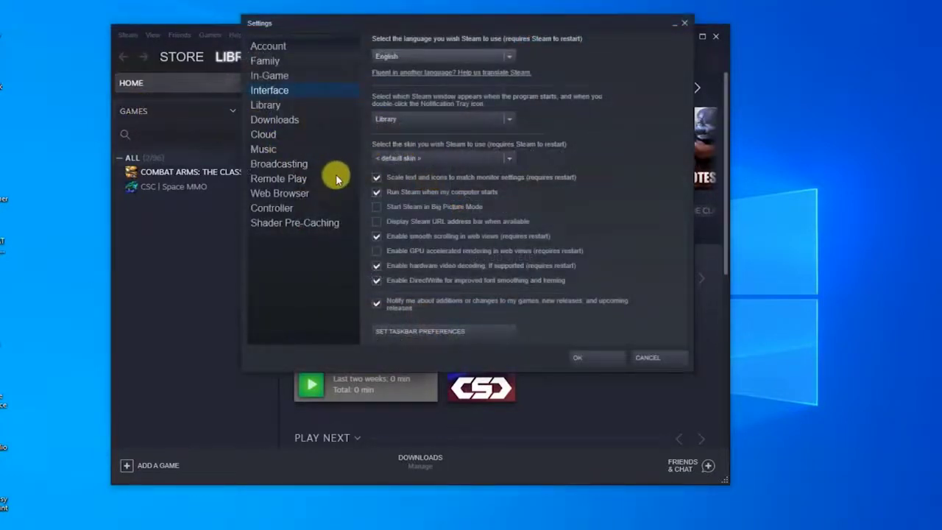
left_click(281, 120)
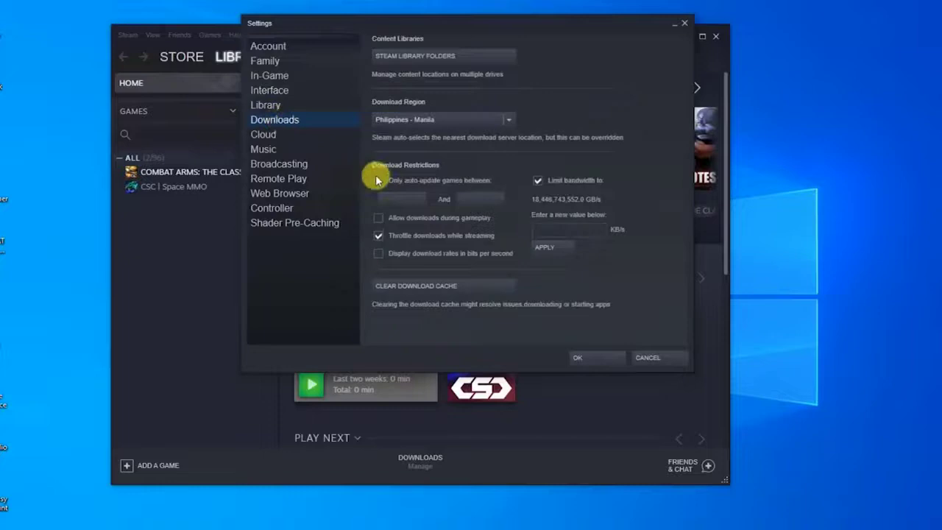
- Clear Steam's download cache, confirm it, and close the Steam login window
left_click(440, 286)
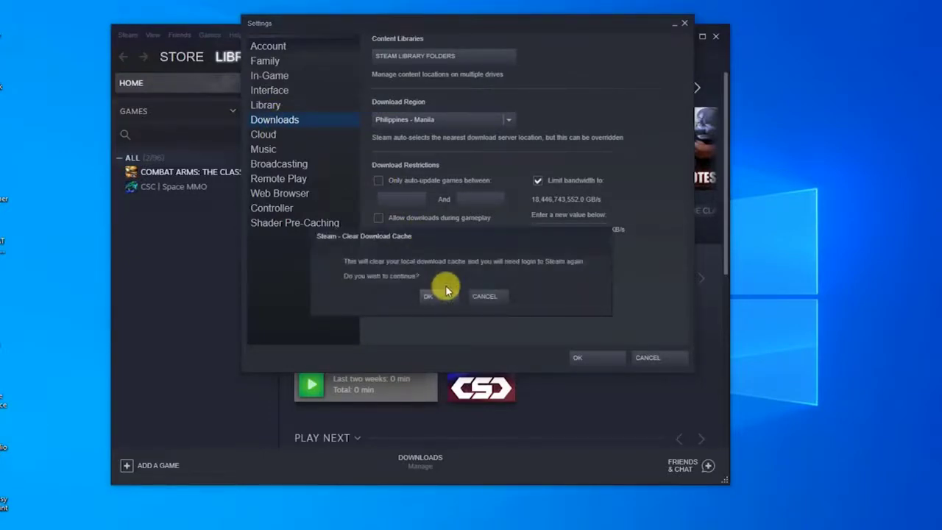
left_click(444, 295)
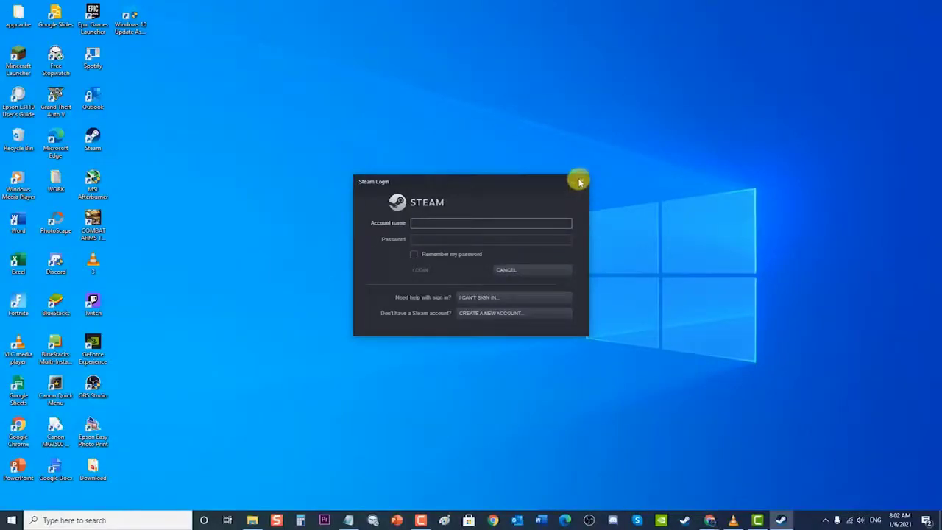
left_click(580, 181)
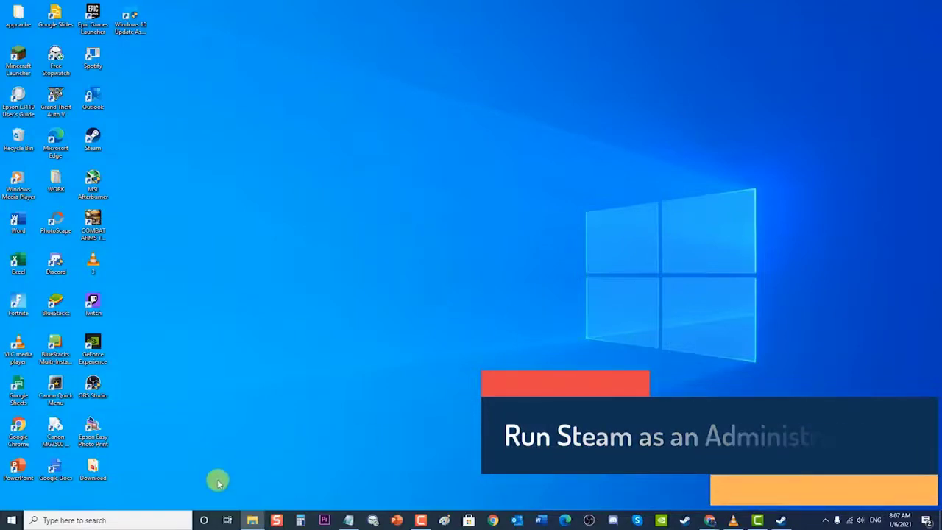
- Open Task Manager by running the command taskmgr
key("super+r")
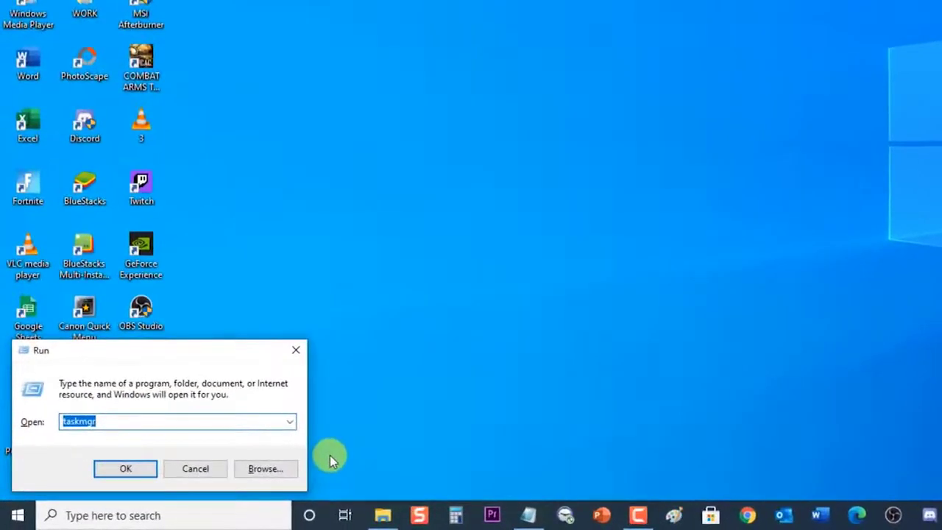
left_click(118, 421)
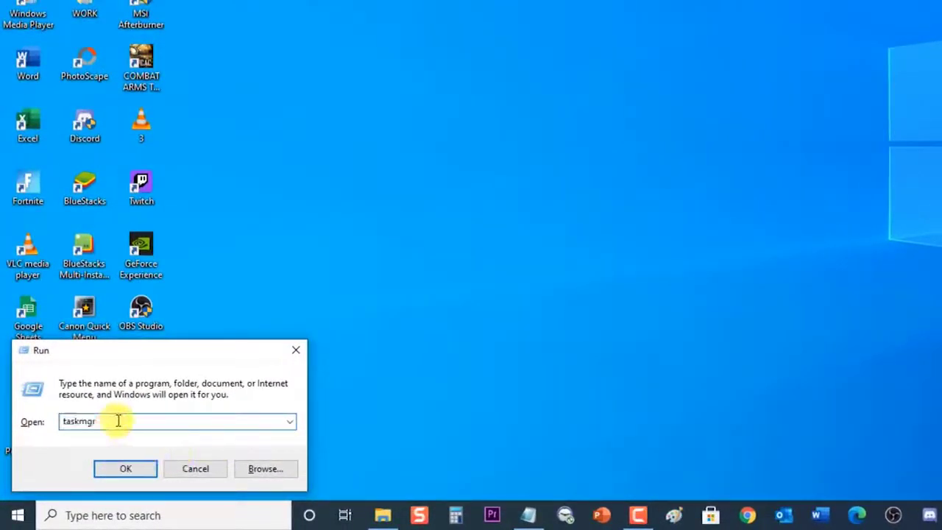
left_click(121, 470)
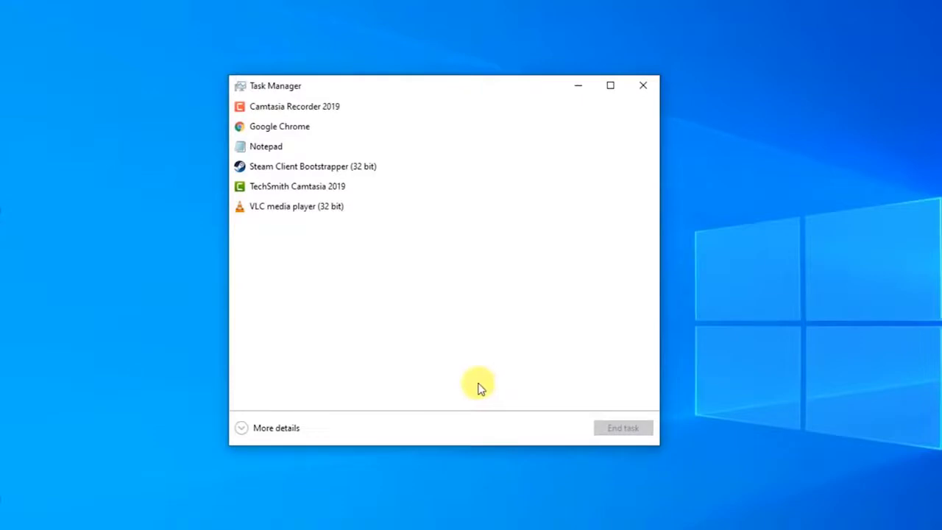
- End the Steam Client Bootstrapper (32 bit) task and close Task Manager
left_click(308, 169)
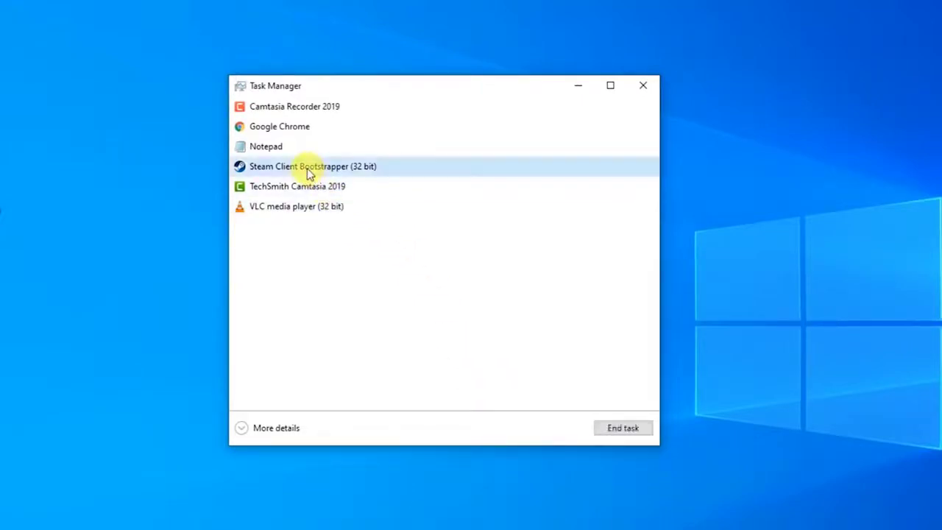
left_click(623, 428)
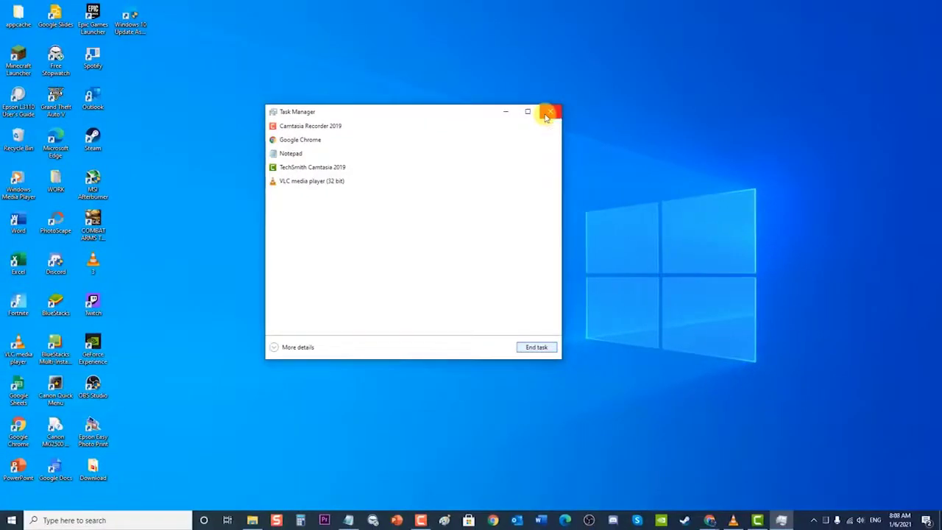
left_click(546, 114)
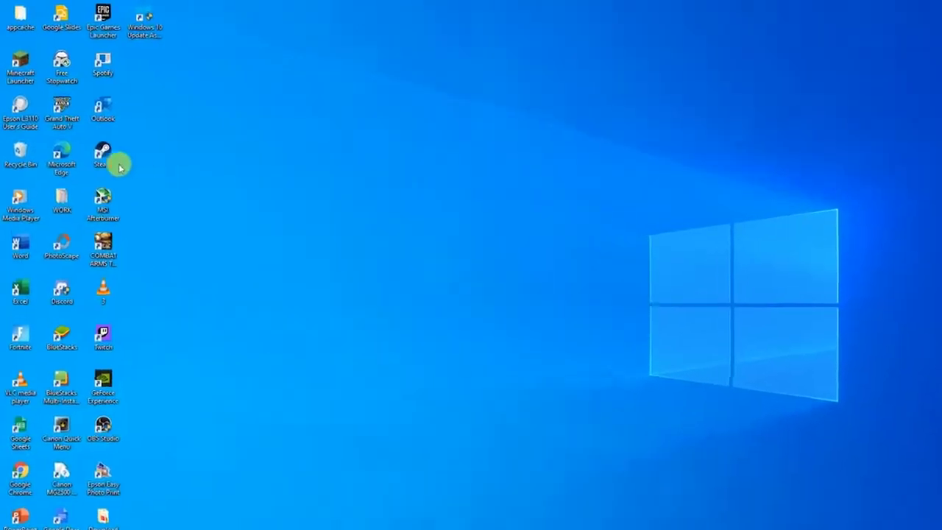
- Run the Steam desktop shortcut as administrator and place the cursor in the login window's password field
right_click(104, 151)
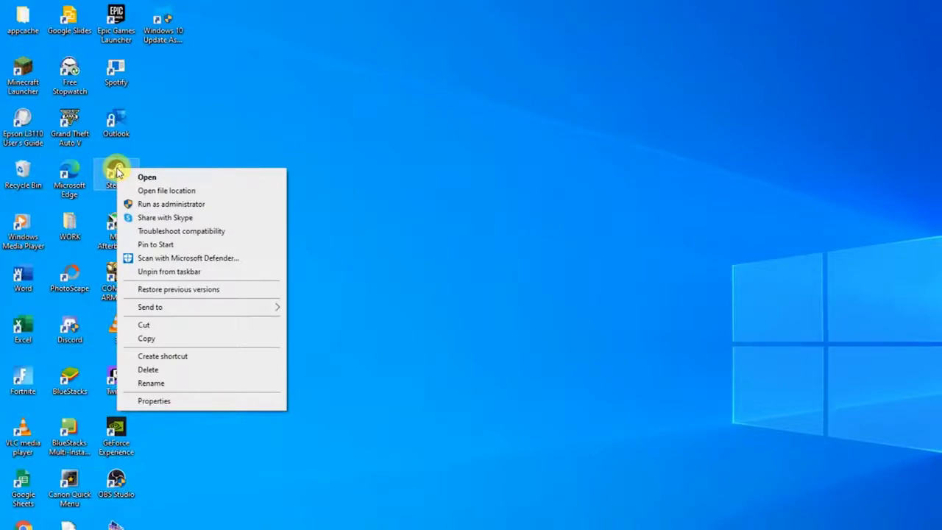
left_click(152, 209)
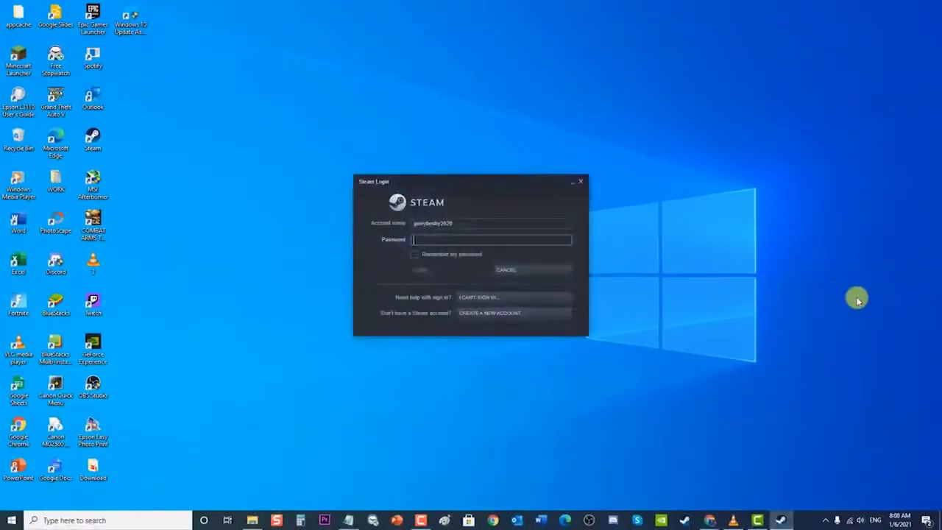
left_click(479, 244)
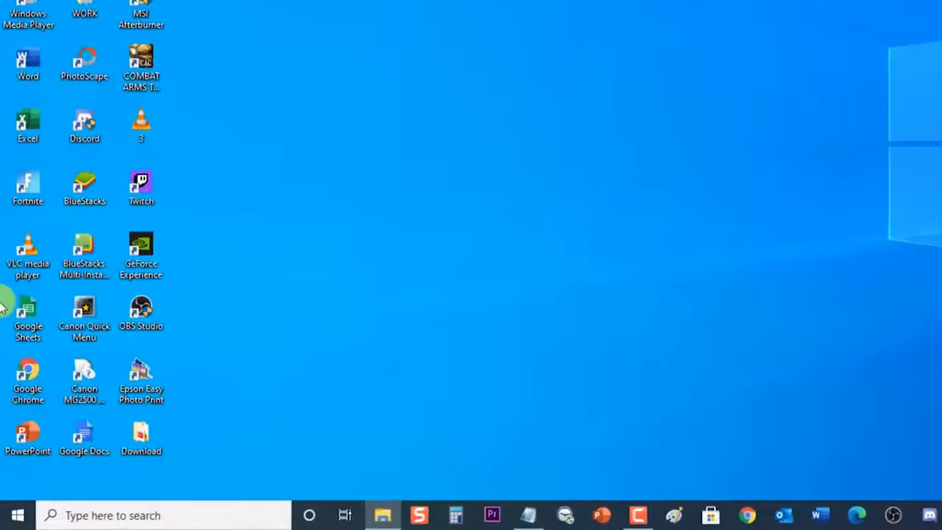
- In Windows Settings, go to Windows Security under Update & Security and open Virus & threat protection
left_click(22, 515)
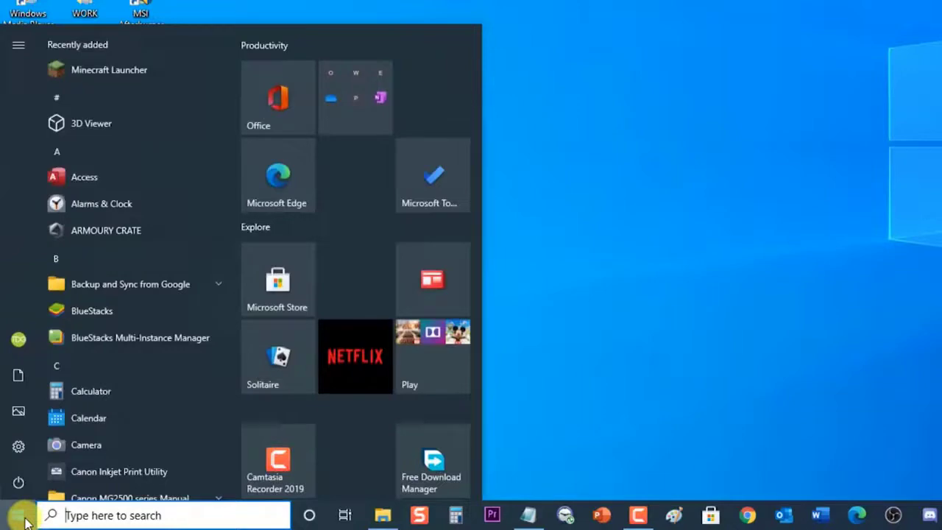
left_click(15, 455)
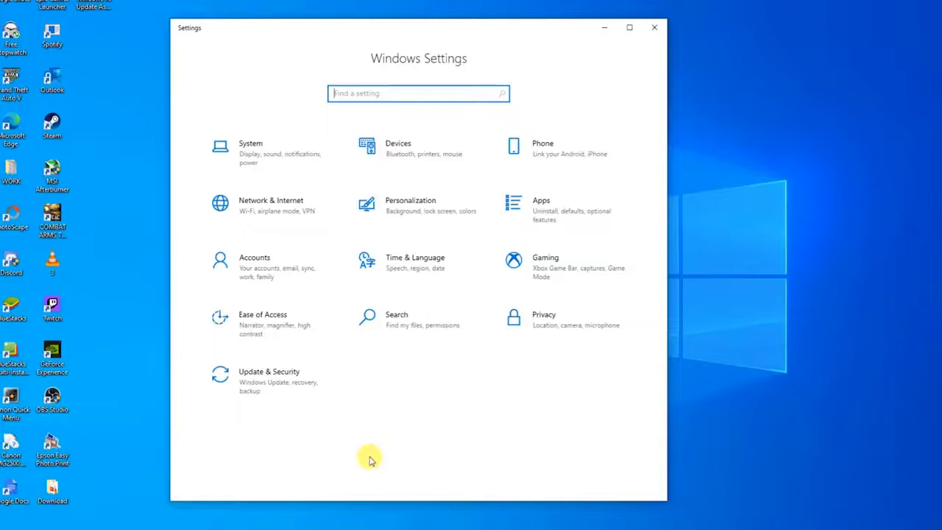
left_click(286, 390)
left_click(247, 193)
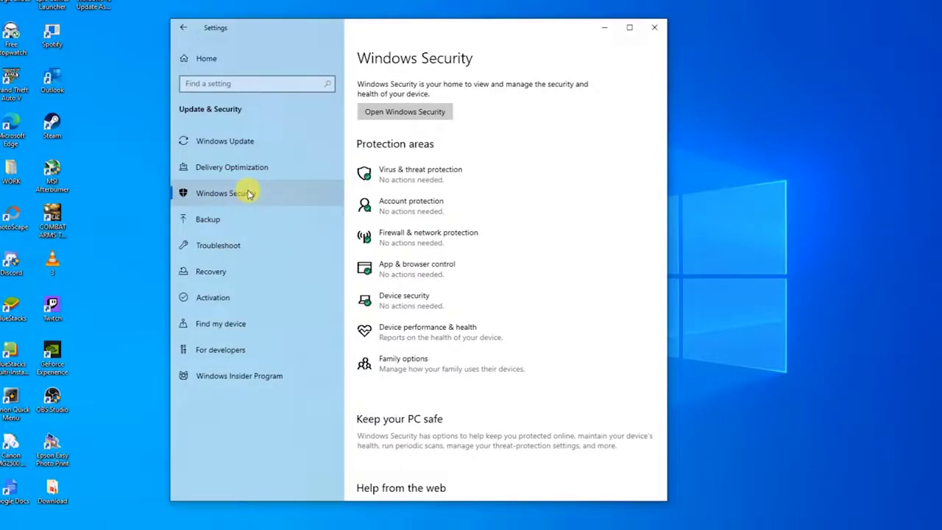
left_click(431, 169)
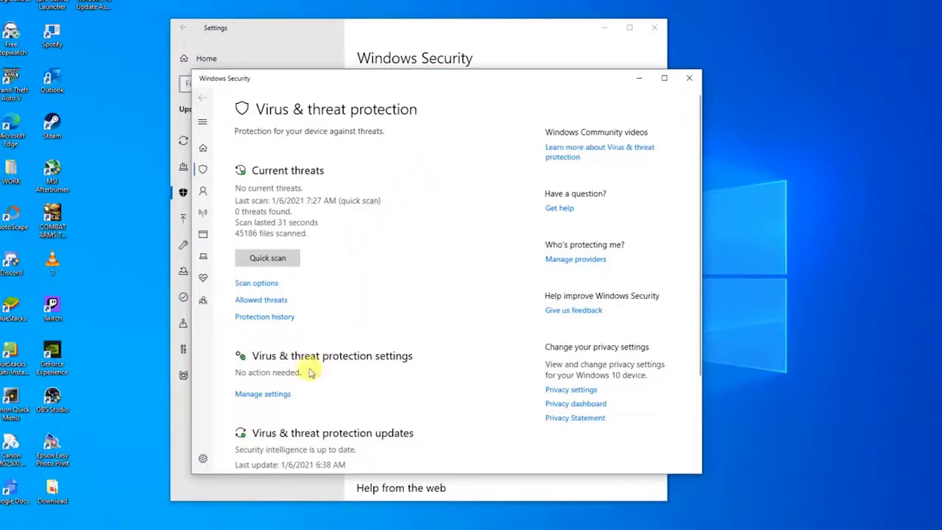
- Turn off Real-time protection in the Virus & threat protection settings, and close Windows Security and Settings
left_click(276, 398)
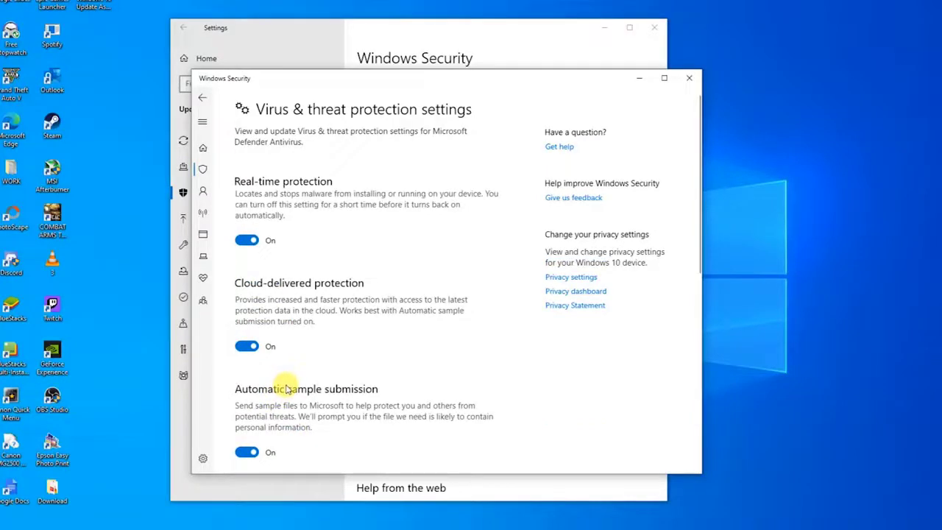
left_click(248, 241)
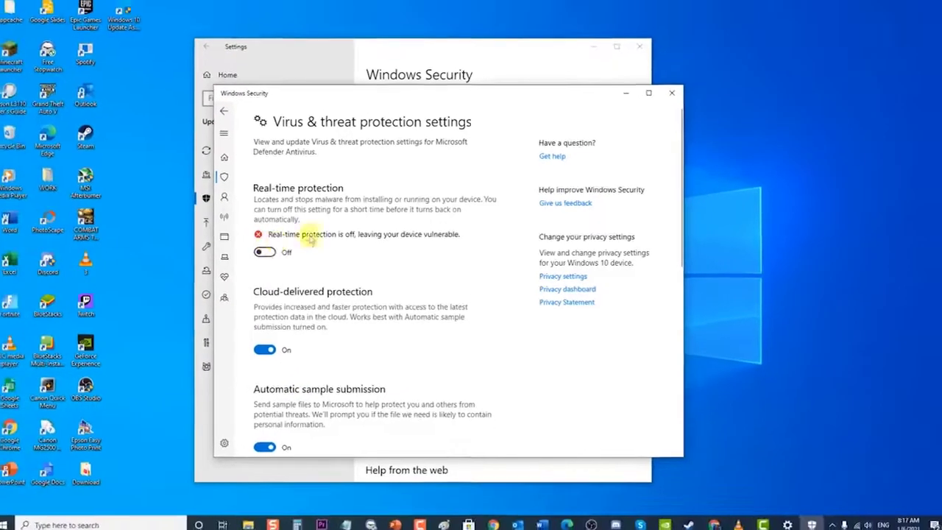
left_click(671, 93)
left_click(638, 46)
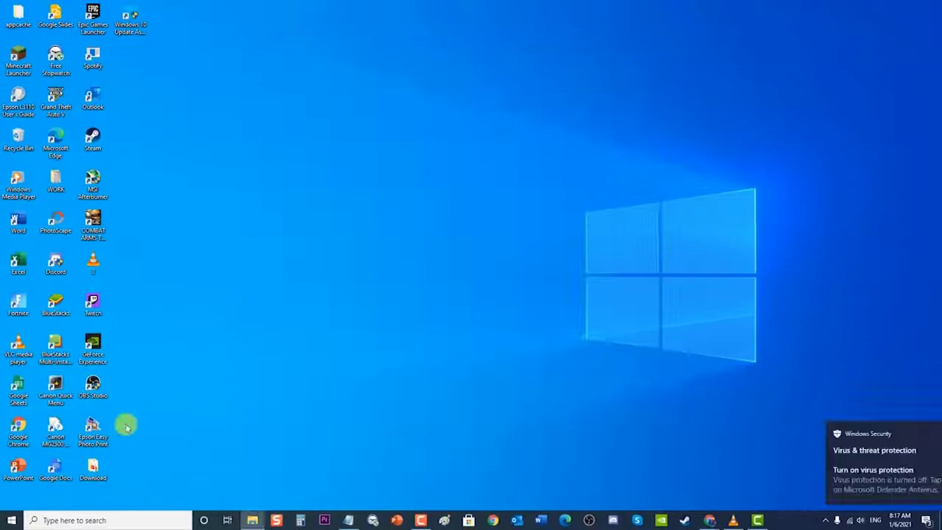
left_click(16, 519)
left_click(12, 497)
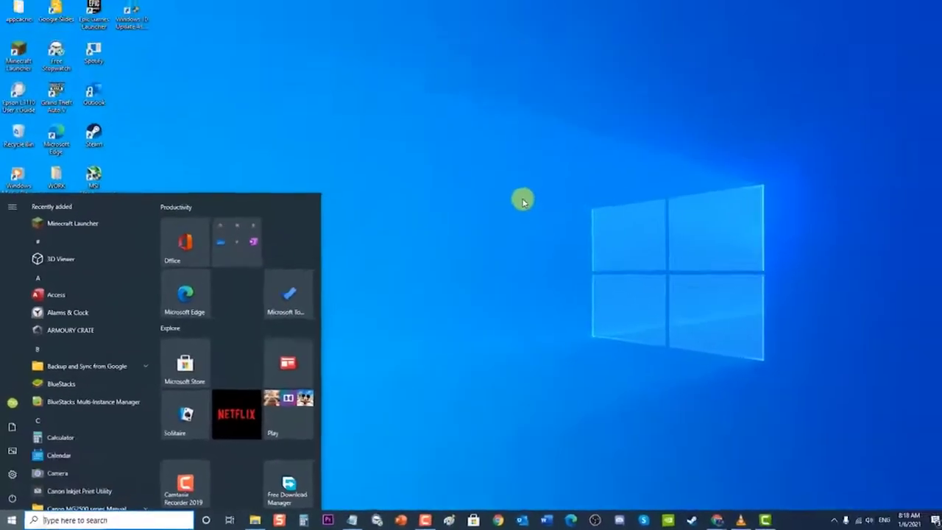
left_click(699, 88)
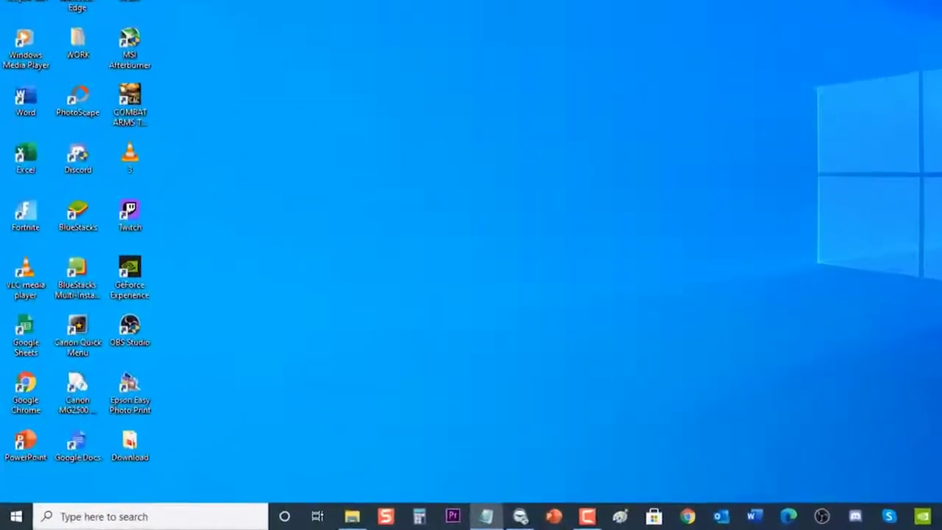
- Search Windows for "command prompt" and run Command Prompt as administrator
left_click(215, 515)
type("command prompt")
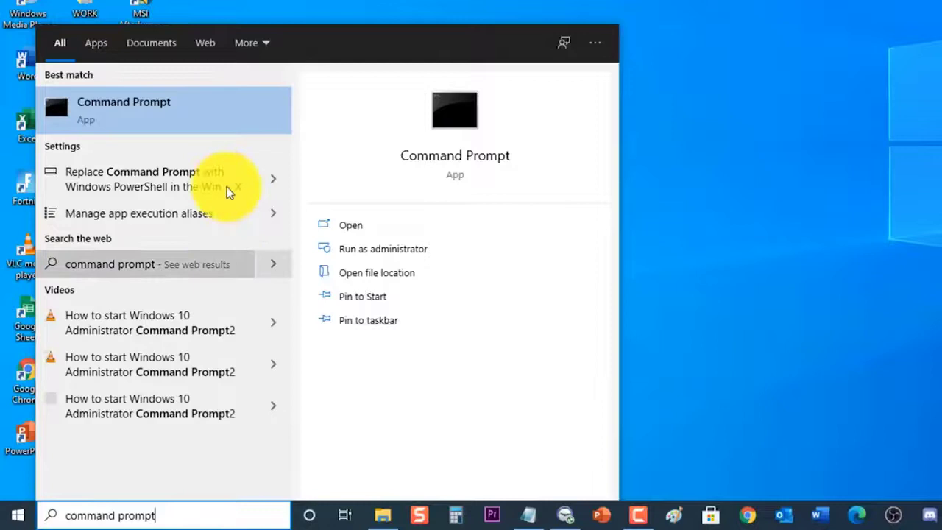
right_click(224, 101)
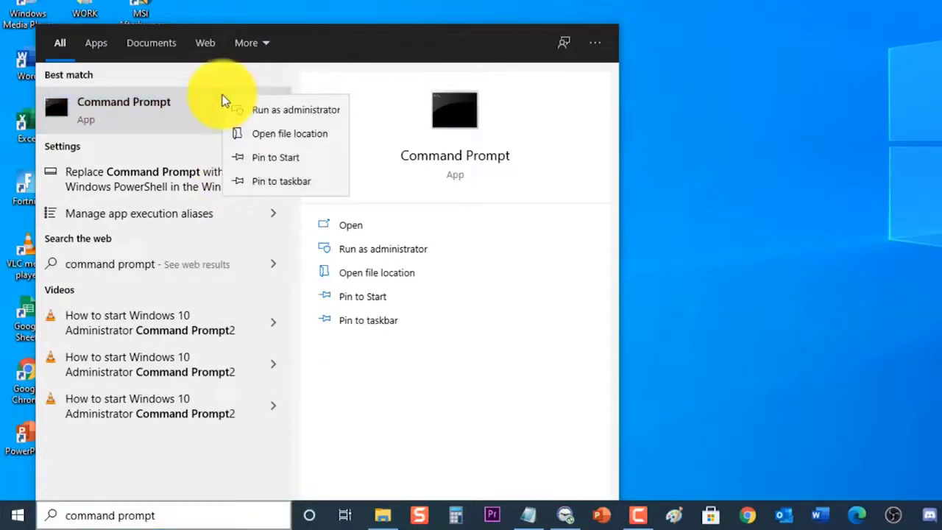
left_click(247, 111)
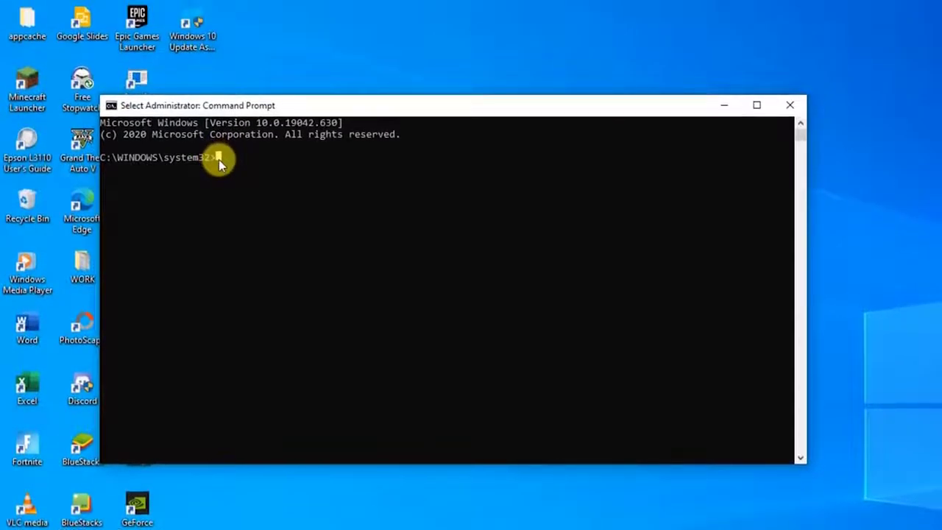
- Reset the Winsock catalog with netsh winsock reset catalog and close Command Prompt
type("netsh winsock reset catalog")
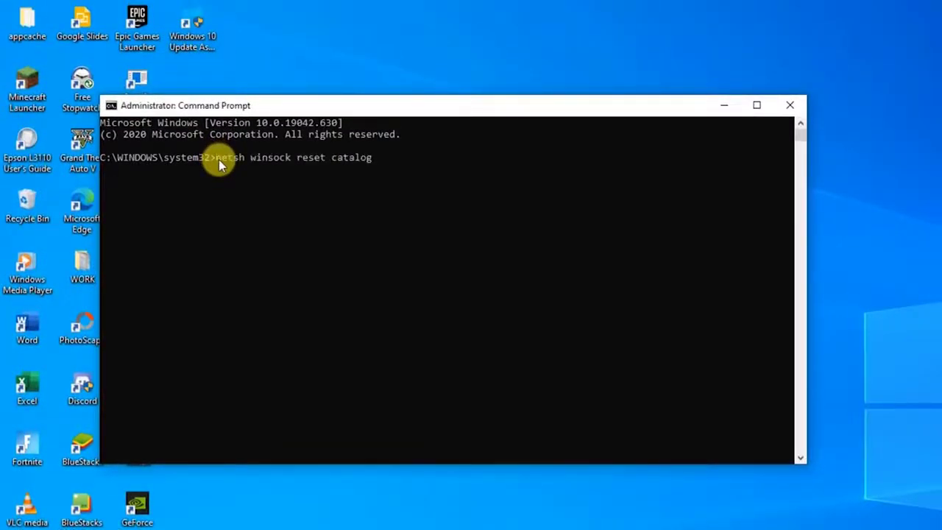
key("Return")
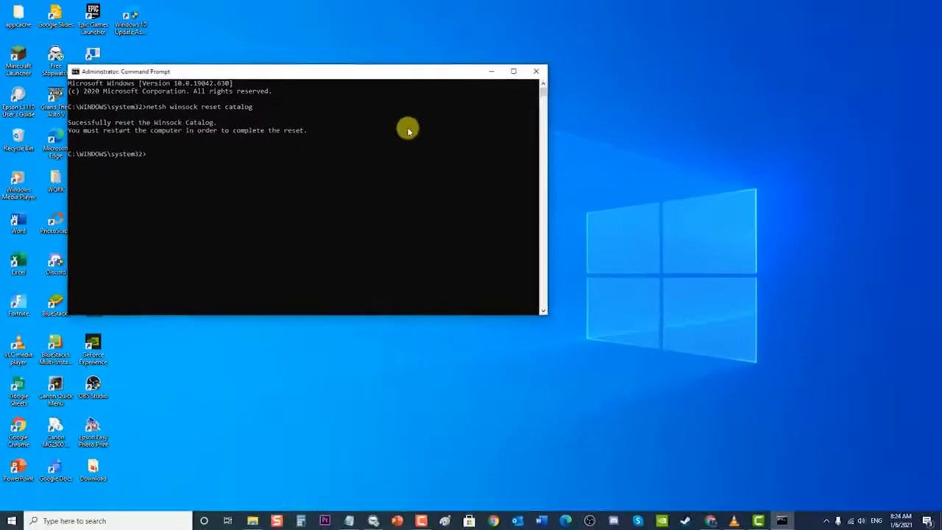
left_click(573, 42)
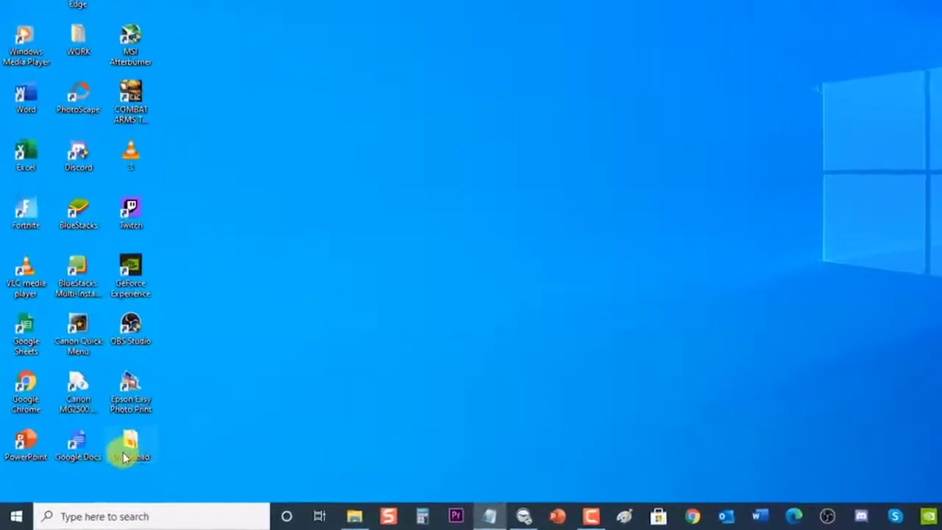
left_click(22, 517)
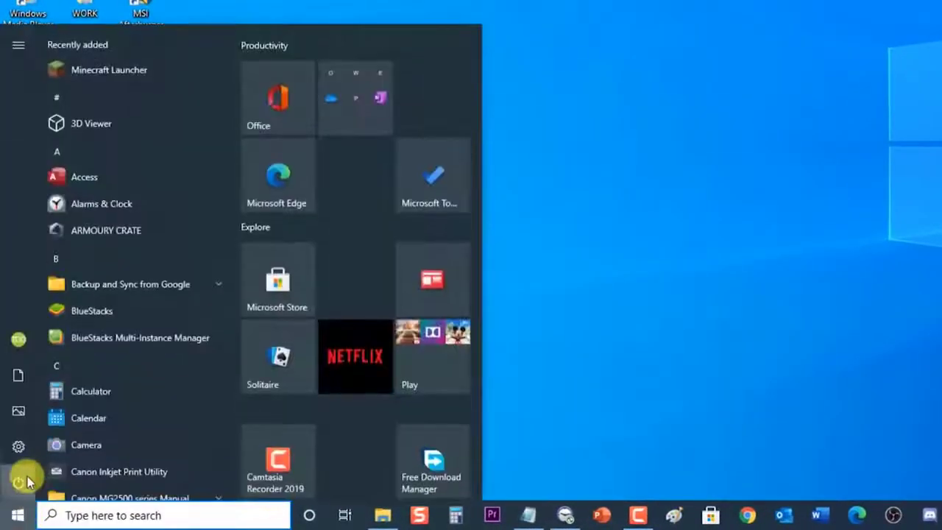
left_click(20, 482)
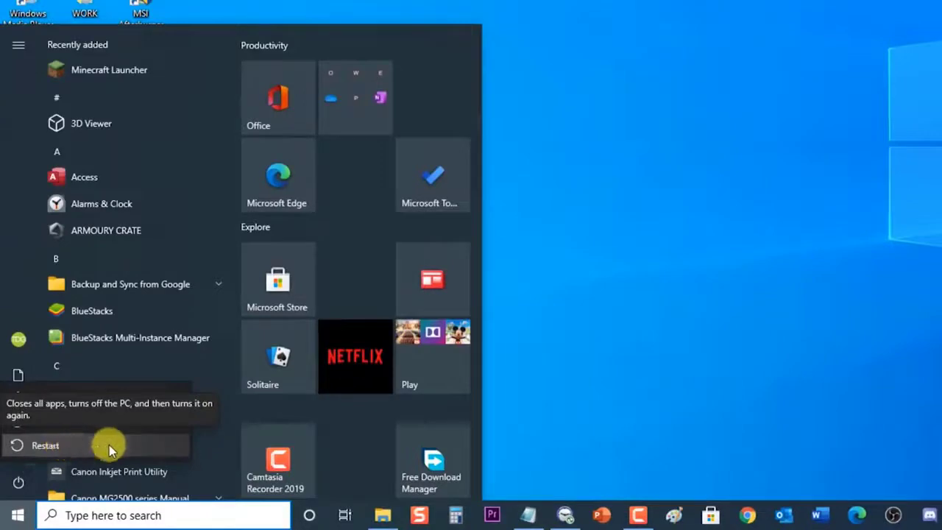
key("Escape")
left_click(796, 185)
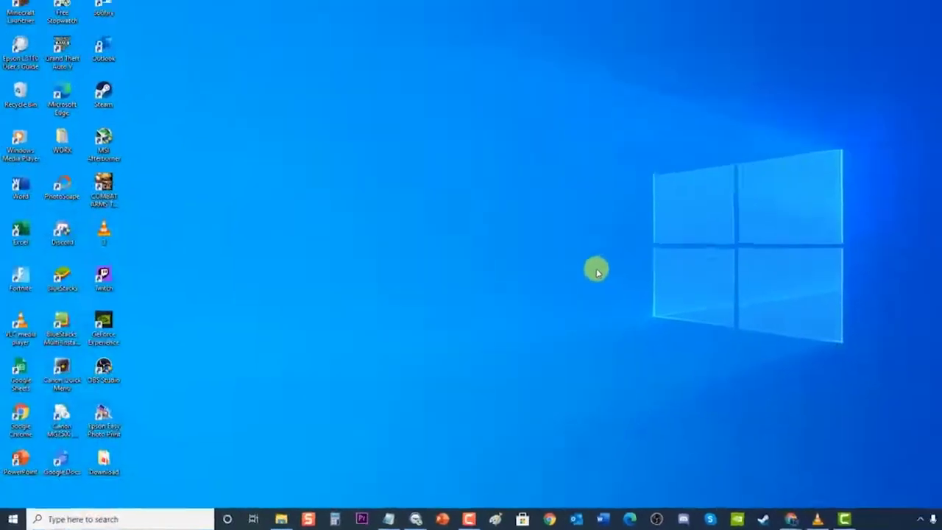